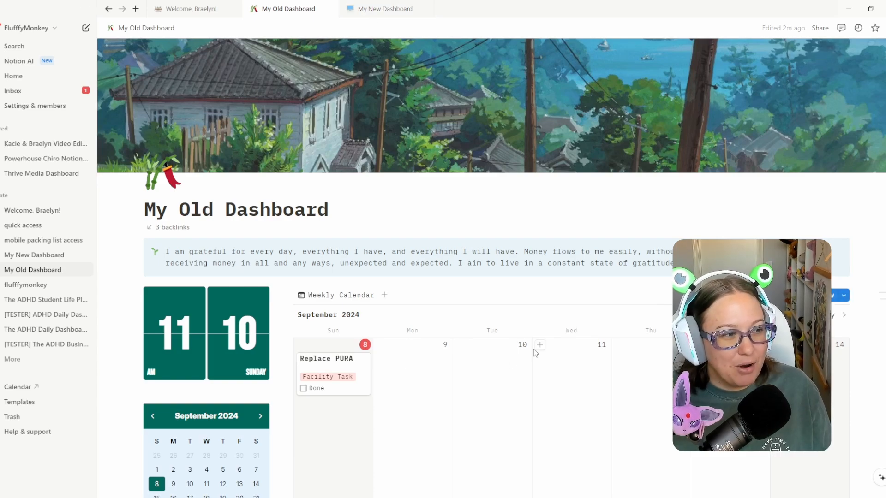
Step: Move the notion business page from the old dashboard's Directory into My New Dashboard
{"action": "scroll", "coordinate": [452, 296], "scroll_direction": "down", "scroll_amount": 1}
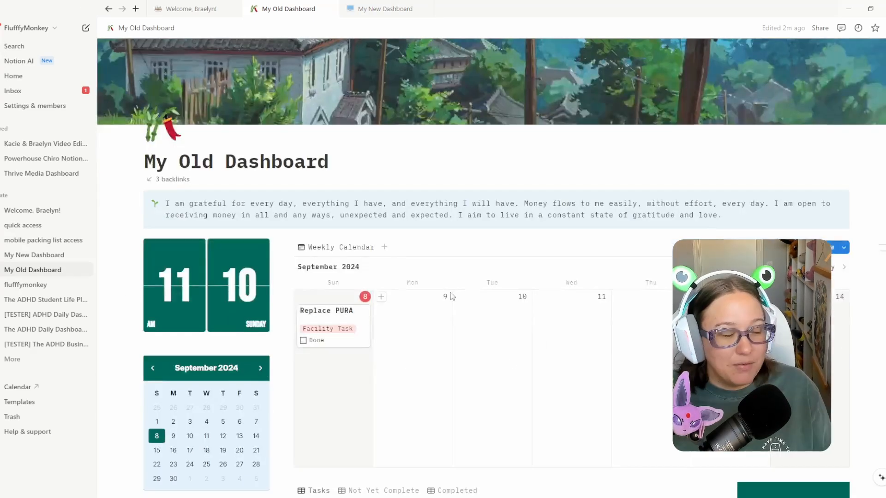
{"action": "left_click", "coordinate": [1, 257]}
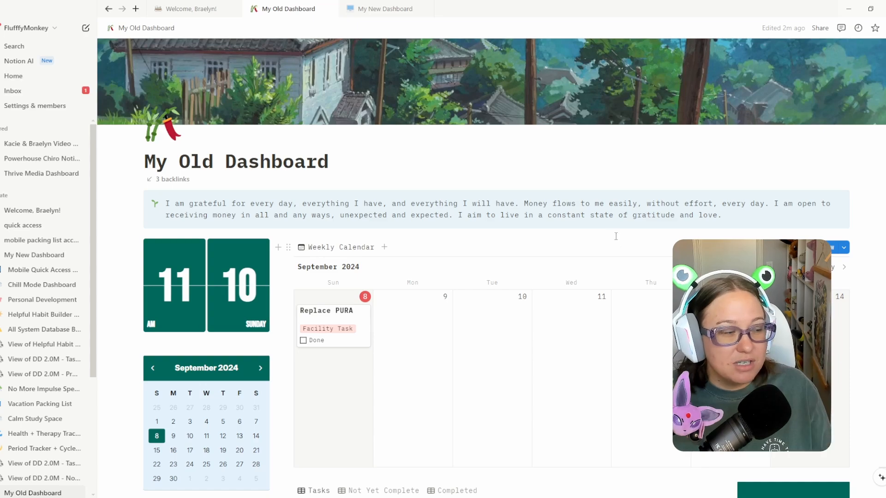
{"action": "scroll", "coordinate": [612, 224], "scroll_direction": "down", "scroll_amount": 10}
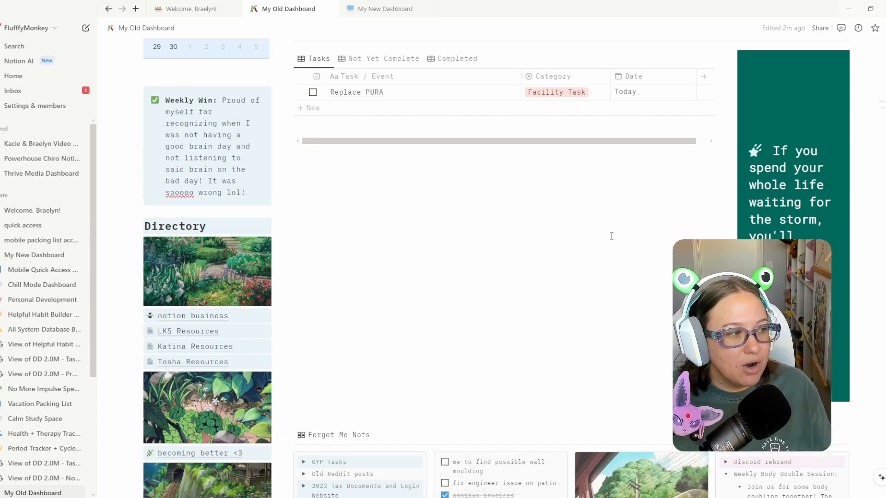
{"action": "scroll", "coordinate": [614, 236], "scroll_direction": "down", "scroll_amount": 4}
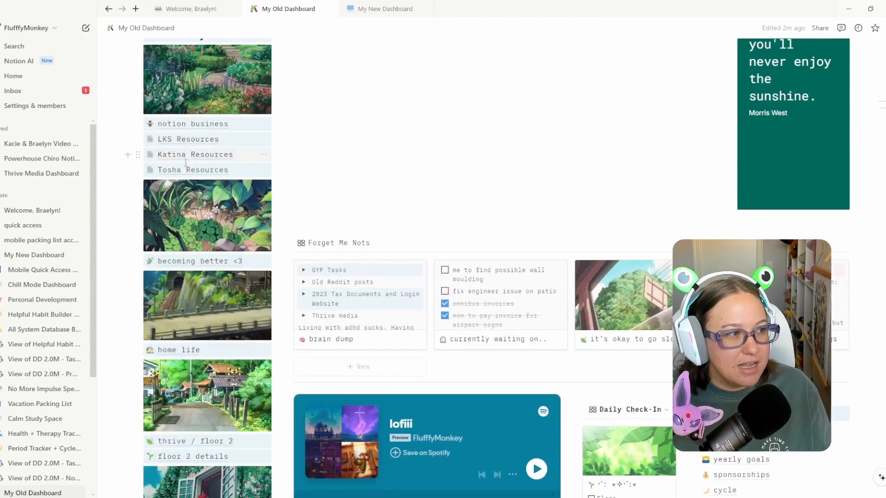
{"action": "scroll", "coordinate": [198, 206], "scroll_direction": "down", "scroll_amount": 1}
{"action": "scroll", "coordinate": [212, 414], "scroll_direction": "down", "scroll_amount": 1}
{"action": "scroll", "coordinate": [545, 263], "scroll_direction": "up", "scroll_amount": 3}
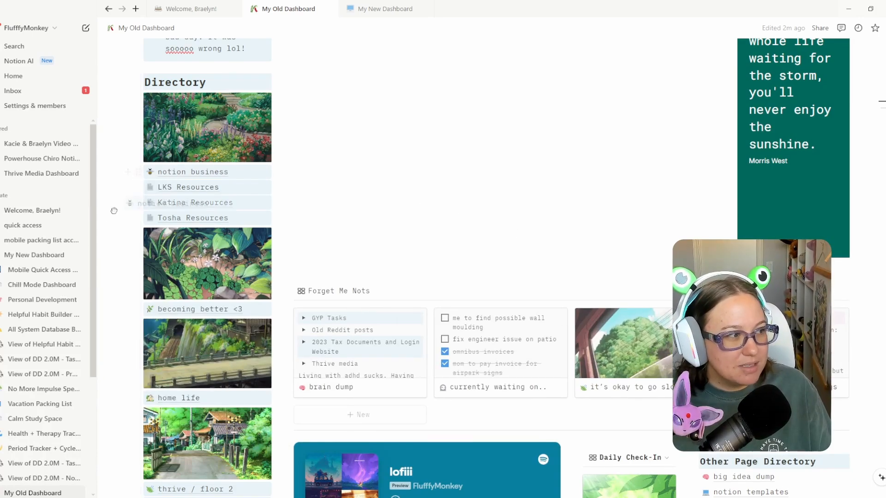
{"action": "left_click_drag", "start_coordinate": [139, 172], "coordinate": [15, 257]}
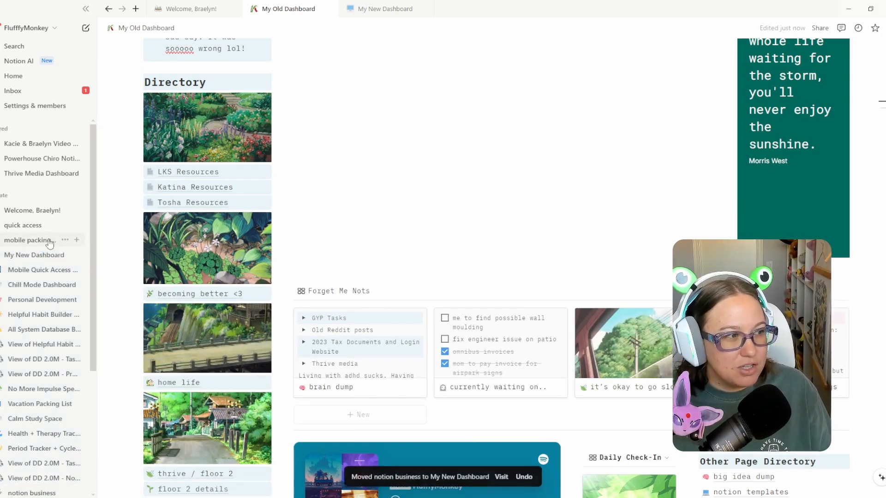
Step: Move the becoming better <3, home life, floor 2 details and calm focus space pages from the Directory into My New Dashboard
{"action": "left_click_drag", "start_coordinate": [138, 296], "coordinate": [20, 257]}
{"action": "left_click_drag", "start_coordinate": [137, 319], "coordinate": [17, 255]}
{"action": "scroll", "coordinate": [116, 291], "scroll_direction": "down", "scroll_amount": 2}
{"action": "left_click_drag", "start_coordinate": [138, 314], "coordinate": [20, 256]}
Step: On My New Dashboard, move the five transferred pages into Main Page Navigation, between Helpful Habit Builder + Tracker and All System Database Backups
{"action": "left_click", "coordinate": [387, 10]}
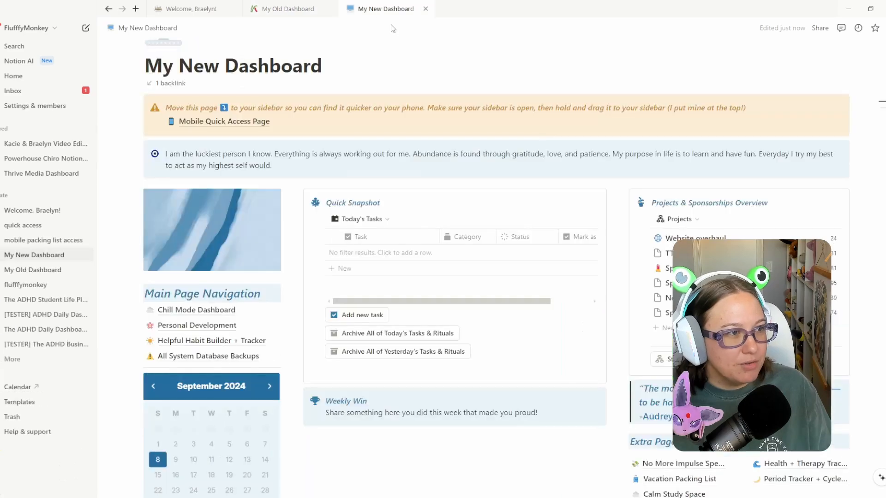
{"action": "scroll", "coordinate": [879, 261], "scroll_direction": "down", "scroll_amount": 20}
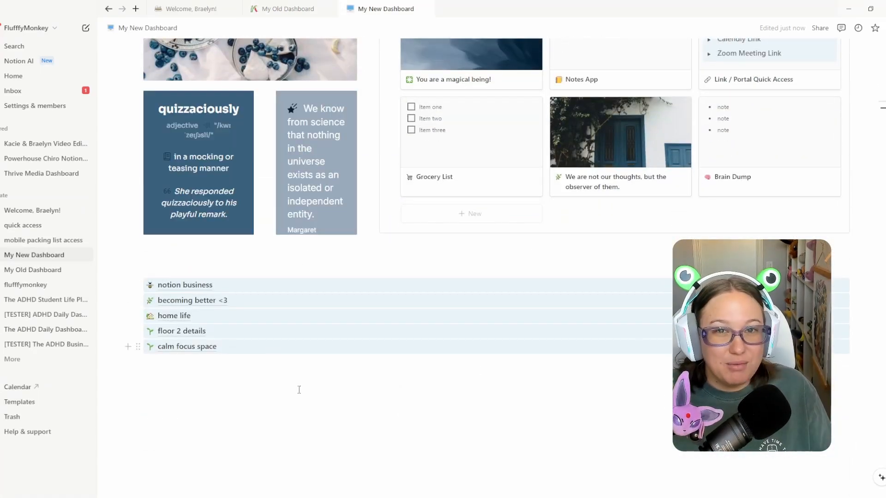
{"action": "left_click_drag", "start_coordinate": [219, 374], "coordinate": [169, 230]}
{"action": "scroll", "coordinate": [323, 229], "scroll_direction": "up", "scroll_amount": 10}
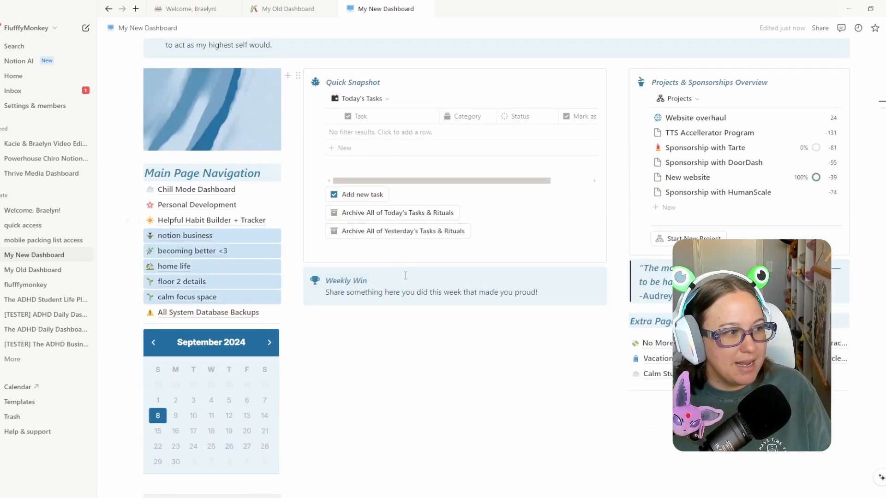
{"action": "left_click", "coordinate": [438, 348]}
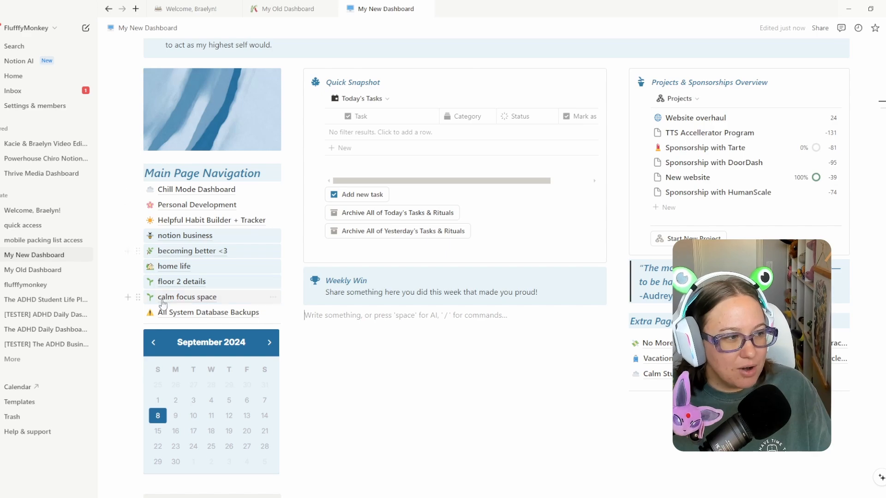
Step: Move floor 2 details, calm focus space and becoming better <3 from Main Page Navigation to the Extra Pages section
{"action": "left_click_drag", "start_coordinate": [140, 282], "coordinate": [641, 386]}
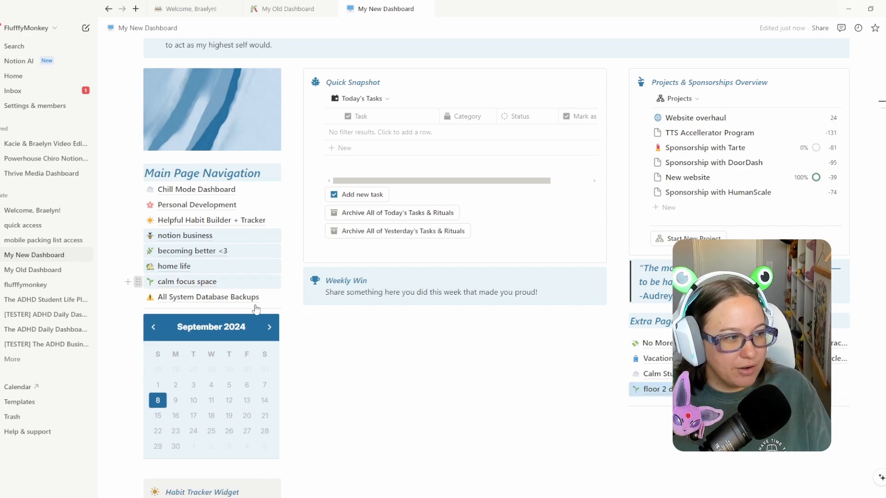
{"action": "left_click_drag", "start_coordinate": [776, 374], "coordinate": [776, 375]}
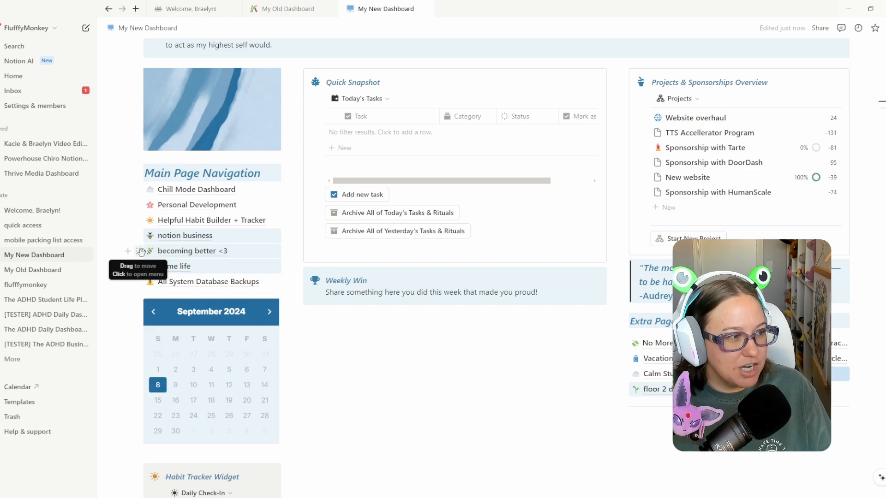
{"action": "left_click_drag", "start_coordinate": [138, 250], "coordinate": [794, 393]}
{"action": "left_click", "coordinate": [545, 401]}
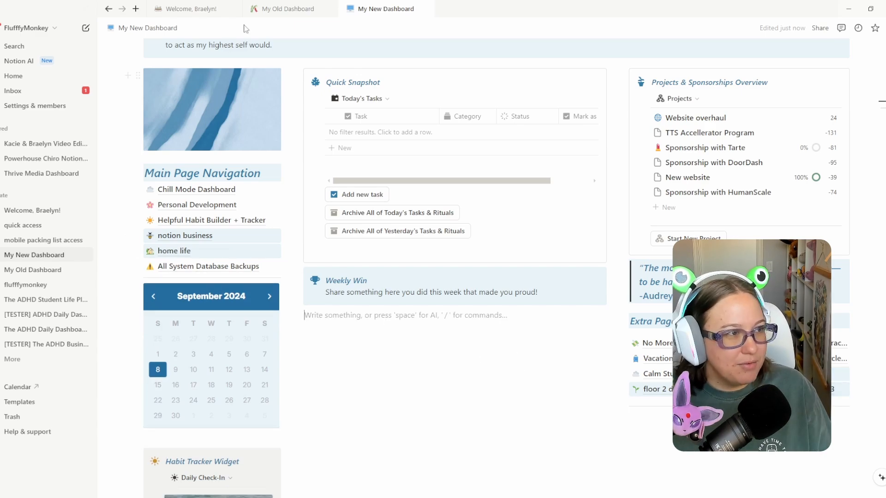
Step: Review the old dashboard's remaining sections and compare its layout with My New Dashboard
{"action": "left_click", "coordinate": [283, 9]}
{"action": "scroll", "coordinate": [258, 184], "scroll_direction": "up", "scroll_amount": 10}
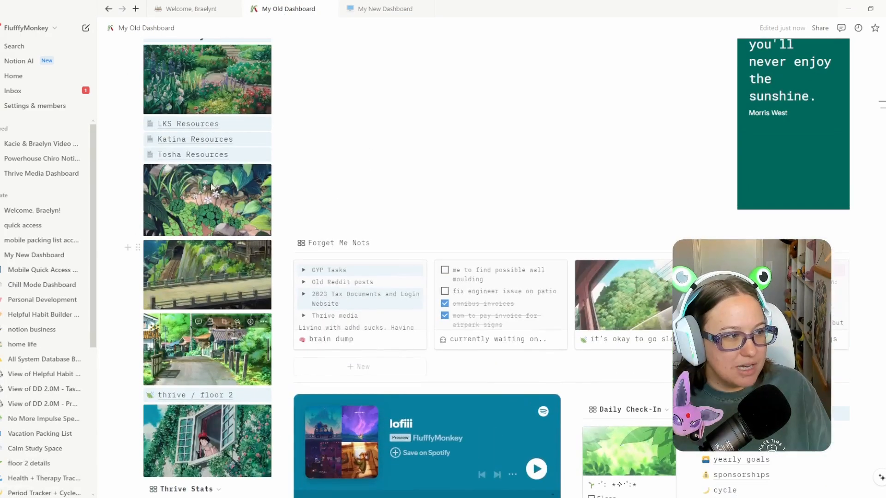
{"action": "scroll", "coordinate": [289, 314], "scroll_direction": "up", "scroll_amount": 4}
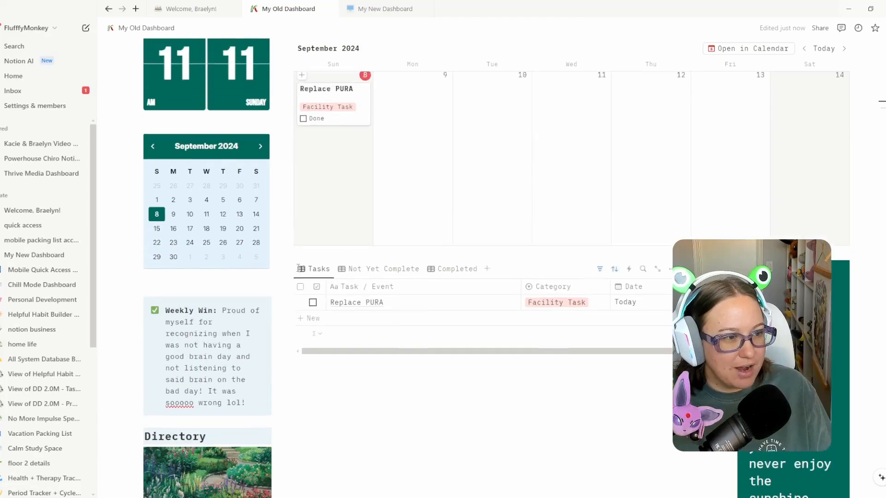
{"action": "scroll", "coordinate": [288, 184], "scroll_direction": "down", "scroll_amount": 13}
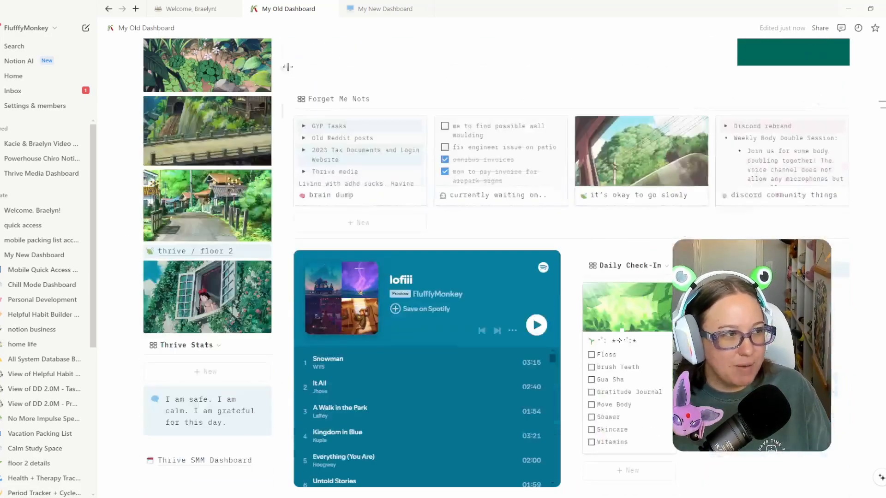
{"action": "left_click", "coordinate": [378, 9]}
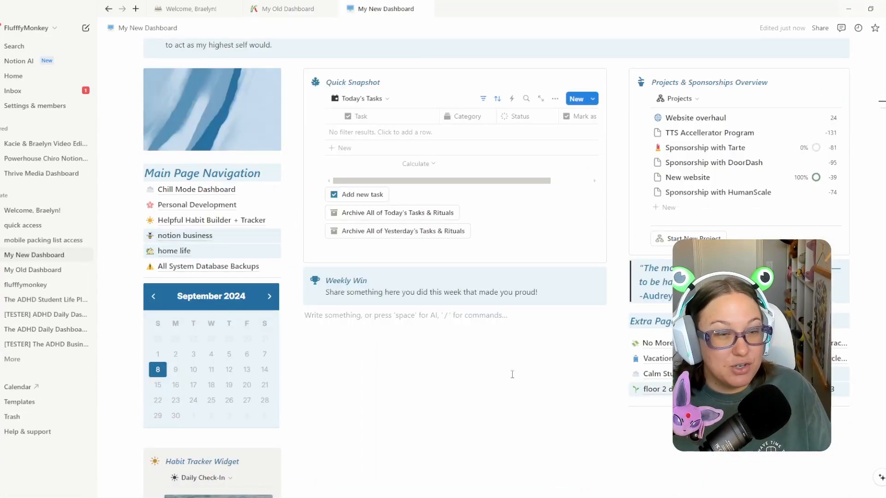
{"action": "left_click", "coordinate": [288, 8]}
{"action": "scroll", "coordinate": [883, 280], "scroll_direction": "up", "scroll_amount": 10}
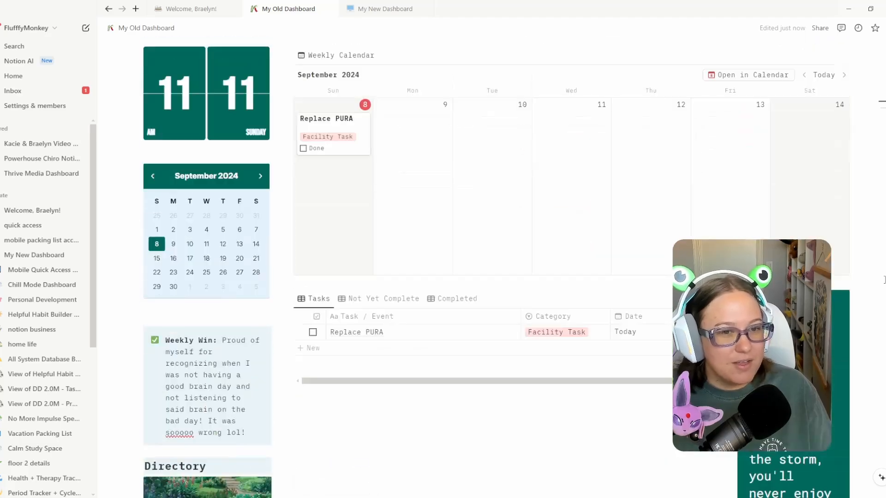
{"action": "scroll", "coordinate": [884, 279], "scroll_direction": "down", "scroll_amount": 1}
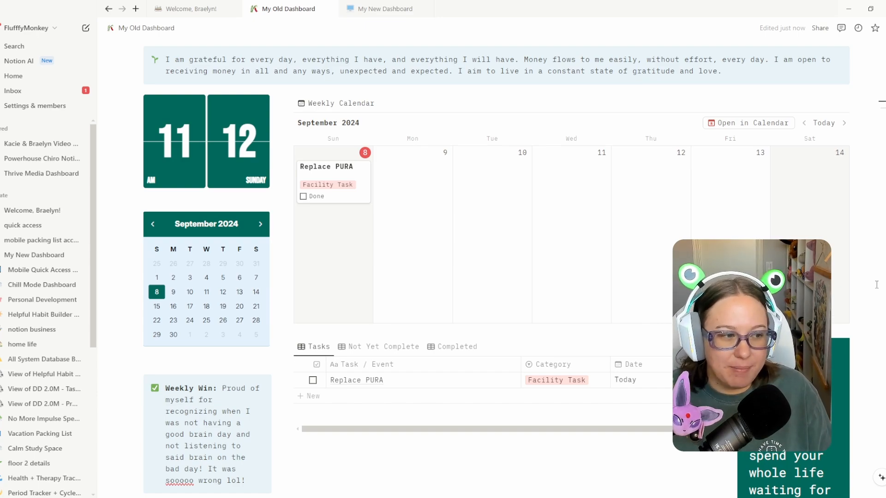
Step: Examine the old dashboard's Completed and Tasks views and compare them with the new dashboard's Quick Snapshot
{"action": "left_click", "coordinate": [456, 346]}
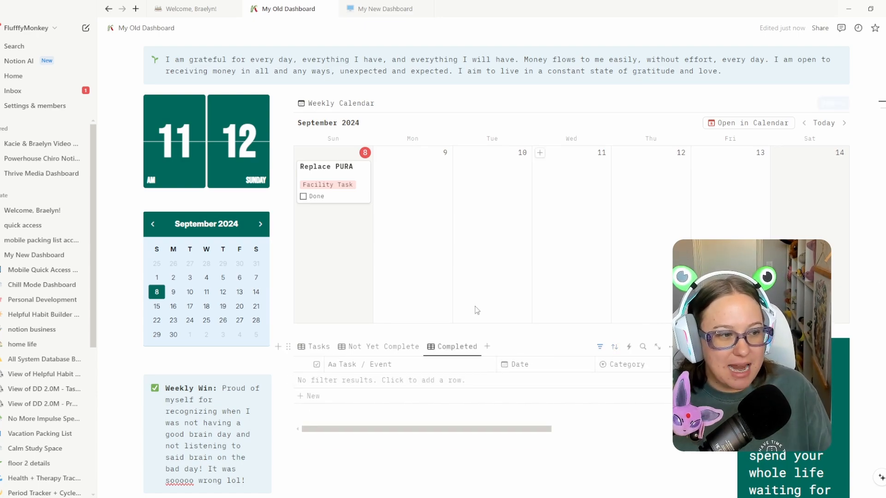
{"action": "left_click", "coordinate": [316, 346]}
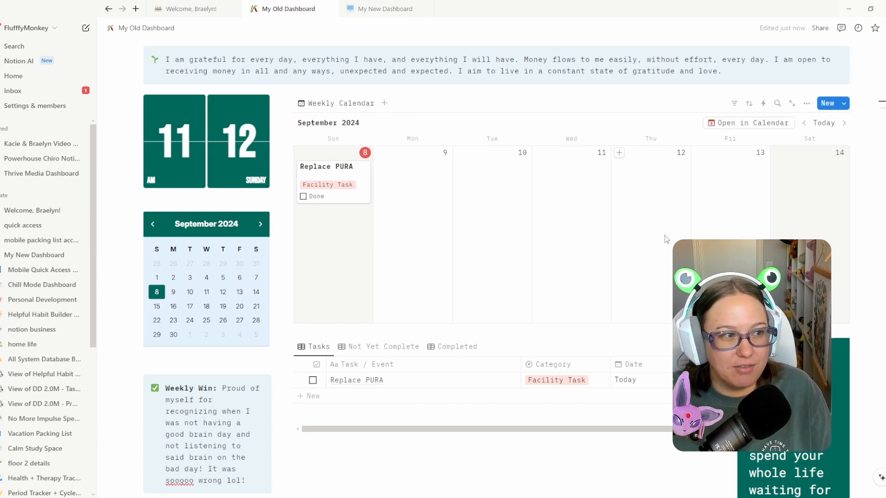
{"action": "scroll", "coordinate": [839, 132], "scroll_direction": "down", "scroll_amount": 2}
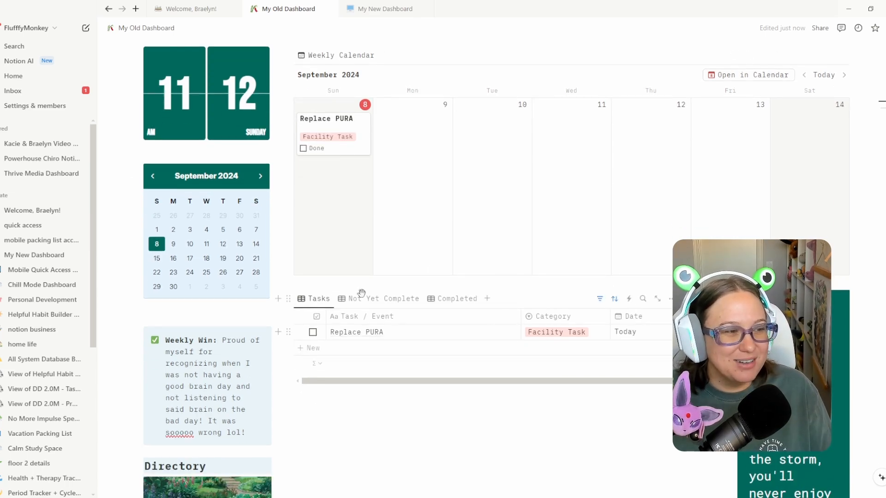
{"action": "scroll", "coordinate": [425, 230], "scroll_direction": "up", "scroll_amount": 2}
{"action": "left_click", "coordinate": [367, 10]}
{"action": "scroll", "coordinate": [362, 245], "scroll_direction": "up", "scroll_amount": 2}
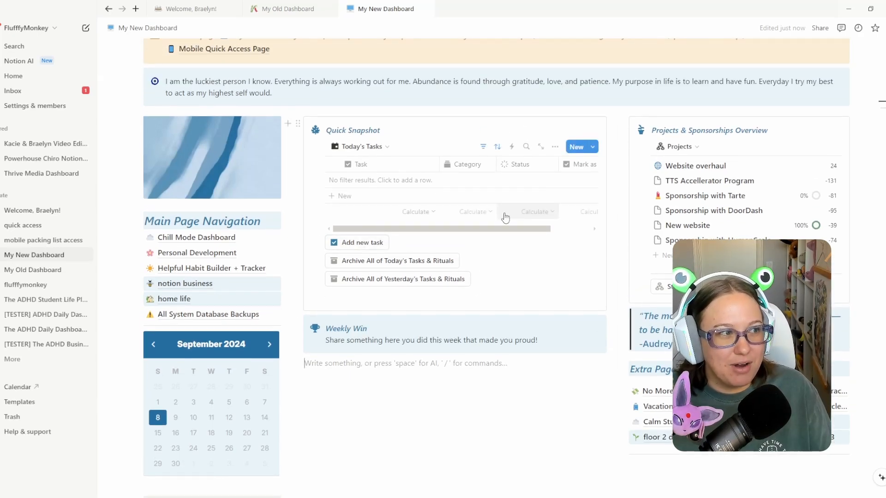
{"action": "scroll", "coordinate": [504, 214], "scroll_direction": "up", "scroll_amount": 4}
{"action": "left_click", "coordinate": [286, 11]}
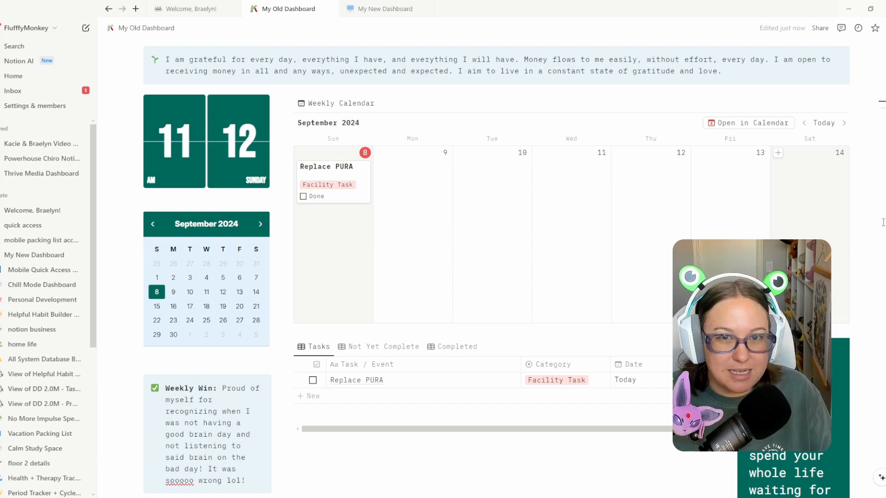
{"action": "scroll", "coordinate": [883, 222], "scroll_direction": "up", "scroll_amount": 2}
{"action": "scroll", "coordinate": [882, 220], "scroll_direction": "down", "scroll_amount": 2}
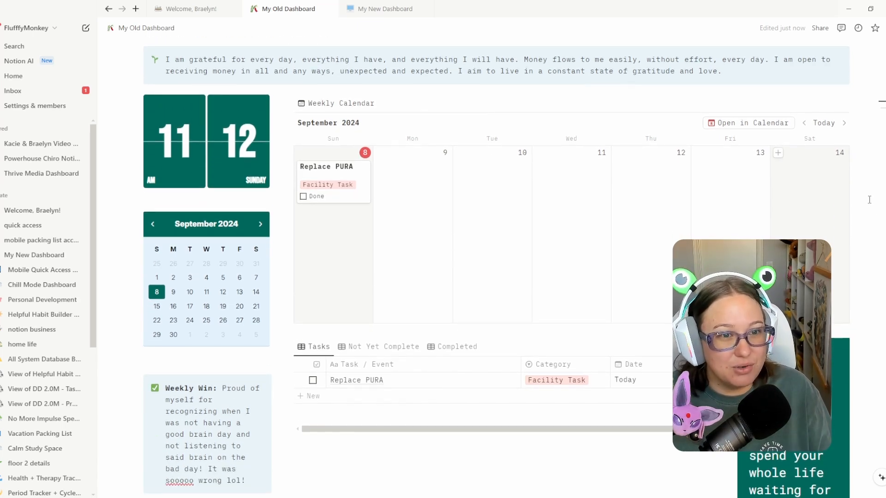
Step: Open the Monthly Reviews template of the old dashboard's Weekly Calendar database for editing
{"action": "left_click", "coordinate": [843, 105]}
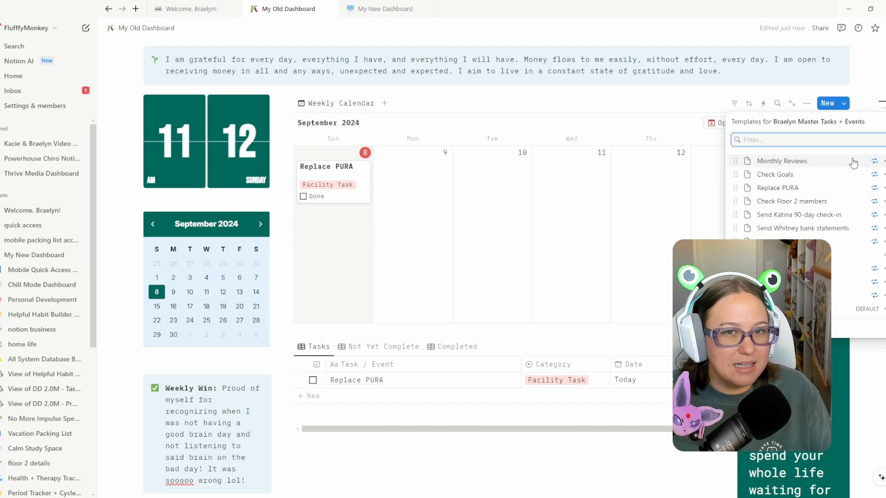
{"action": "left_click", "coordinate": [882, 161]}
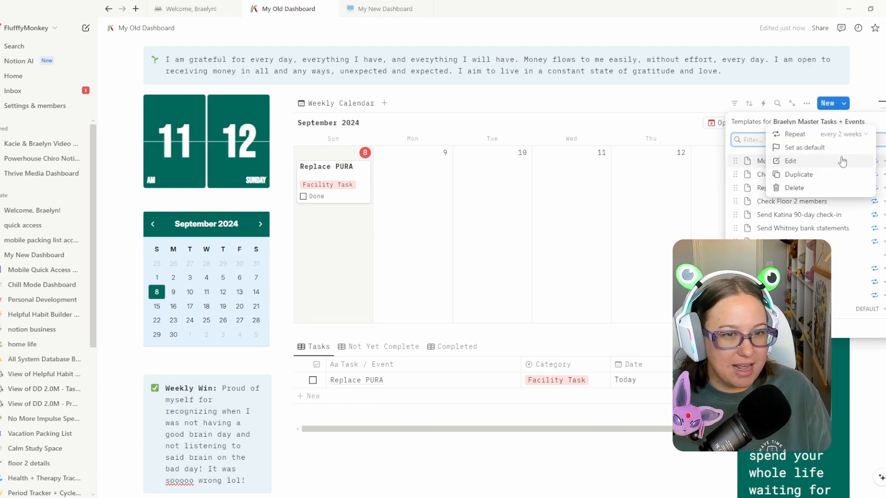
{"action": "left_click", "coordinate": [796, 160]}
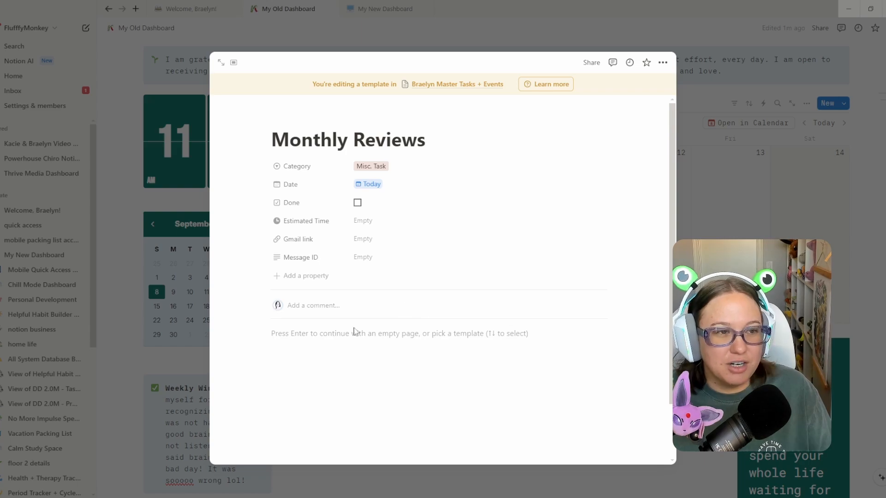
Step: Create a new template in the new dashboard's Today's Tasks database, titled Monthly Reviews with the title copied from the old template
{"action": "left_click", "coordinate": [386, 11]}
{"action": "scroll", "coordinate": [581, 248], "scroll_direction": "down", "scroll_amount": 1}
{"action": "left_click", "coordinate": [593, 194]}
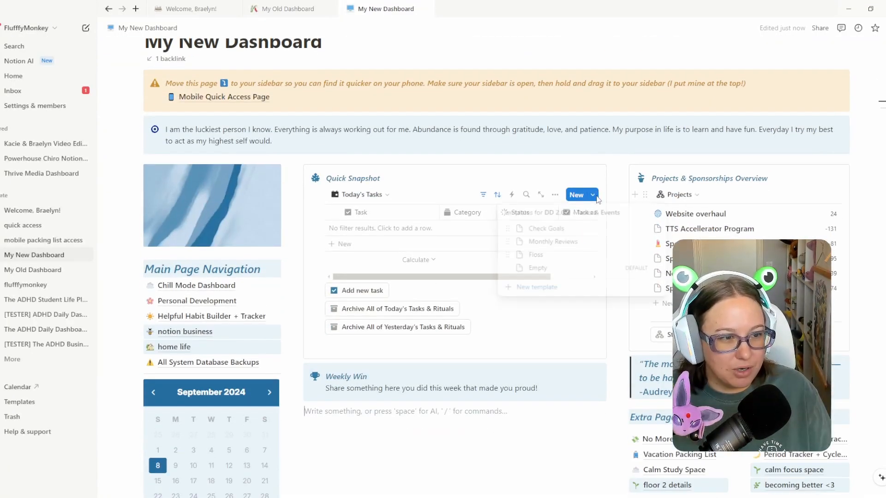
{"action": "left_click", "coordinate": [536, 287]}
{"action": "left_click", "coordinate": [288, 8]}
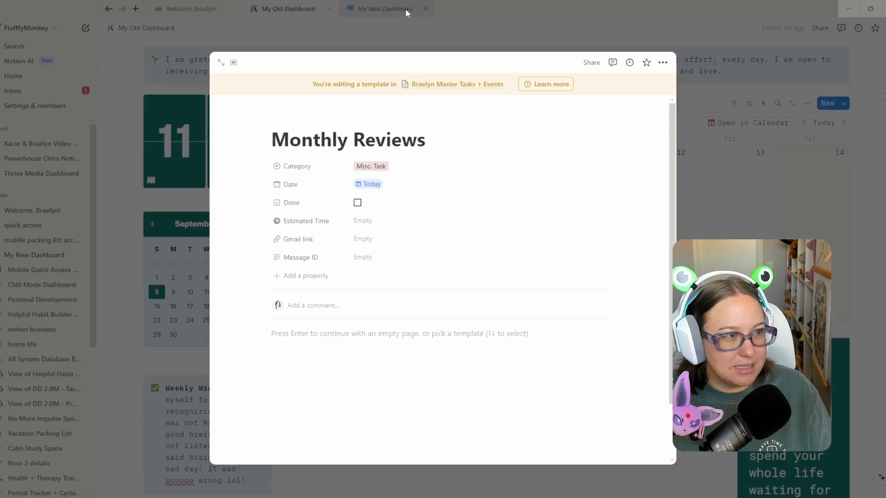
{"action": "triple_click", "coordinate": [365, 142]}
{"action": "key", "text": "ctrl+c"}
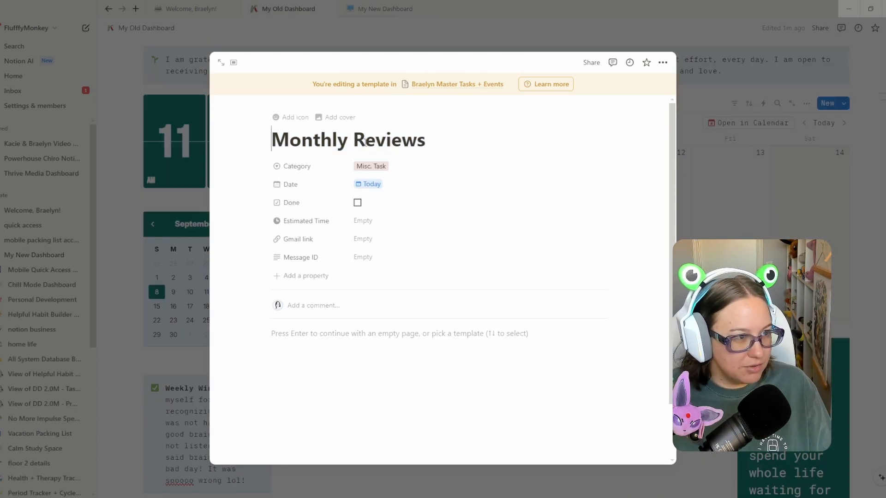
{"action": "left_click", "coordinate": [385, 8]}
{"action": "key", "text": "ctrl+v"}
Step: Set the new Monthly Reviews template's Do Date to Today and close the template
{"action": "left_click", "coordinate": [371, 184]}
{"action": "left_click", "coordinate": [376, 222]}
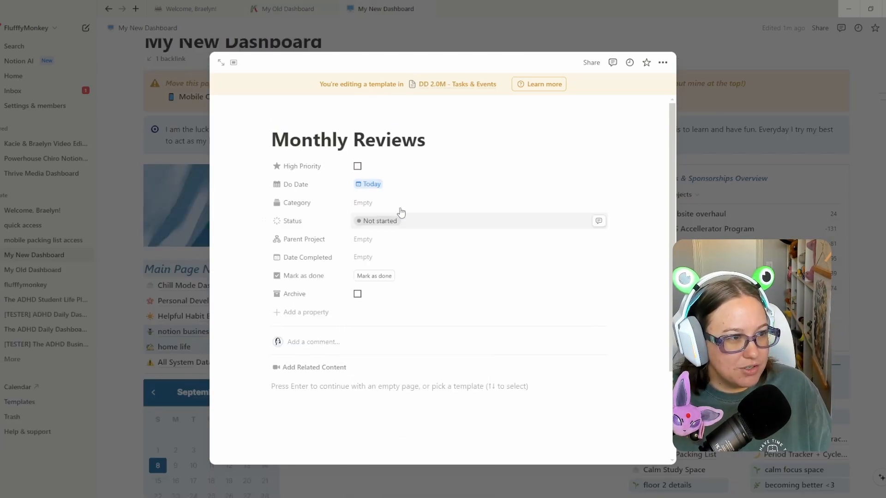
{"action": "left_click", "coordinate": [704, 182]}
Step: Compare the template list of the new dashboard's Today's Tasks database with the templates of the old Weekly Calendar database
{"action": "left_click", "coordinate": [593, 194]}
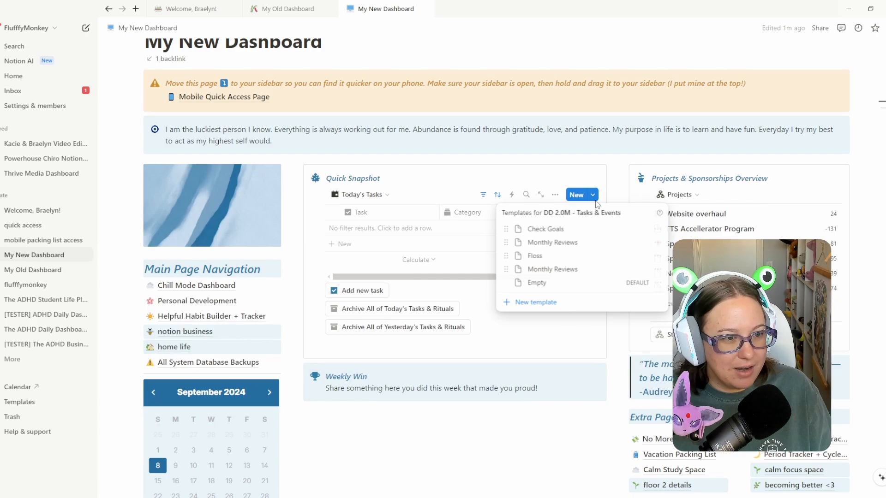
{"action": "left_click", "coordinate": [657, 242]}
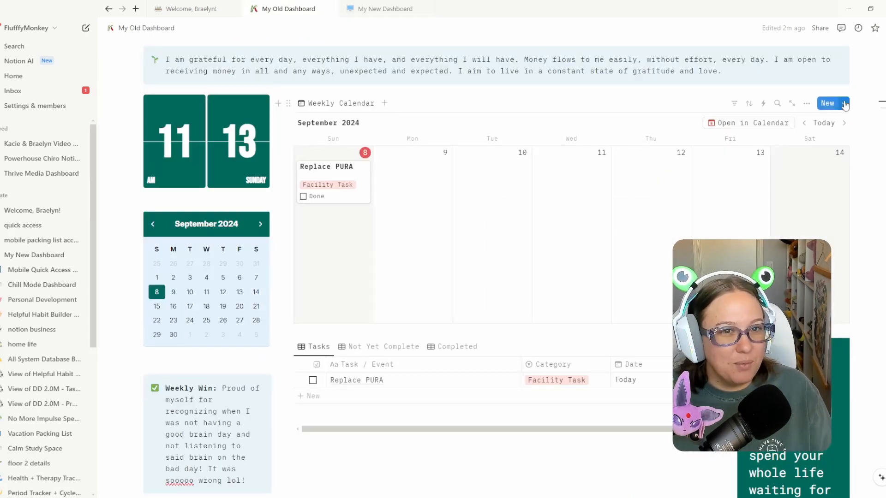
{"action": "left_click", "coordinate": [843, 103]}
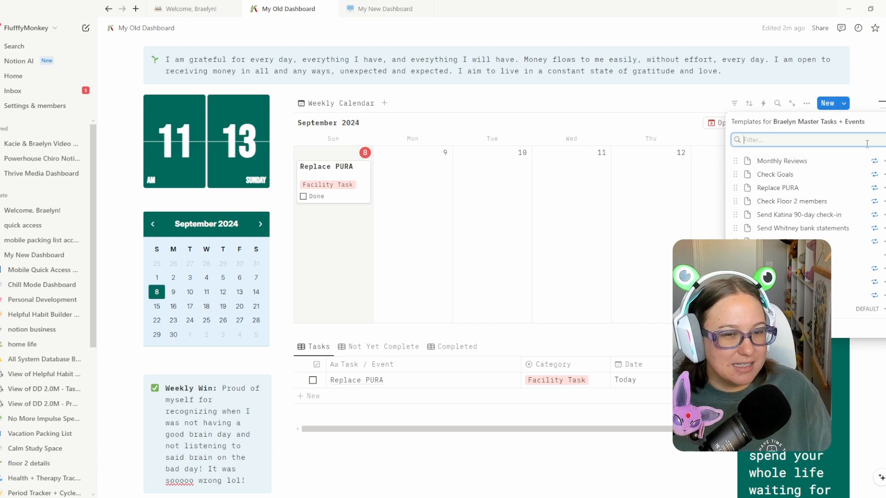
Step: Set the Check Goals template in the new dashboard's Today's Tasks database to repeat daily and save the schedule
{"action": "left_click", "coordinate": [386, 9]}
{"action": "left_click", "coordinate": [588, 196]}
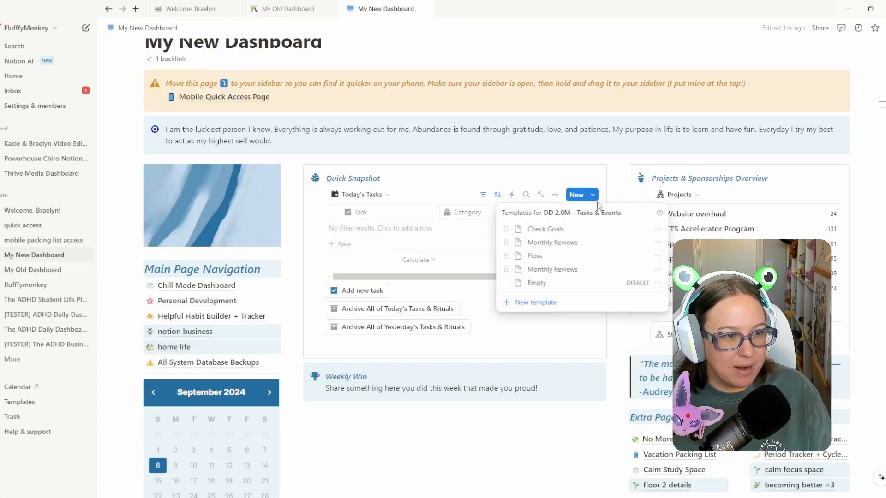
{"action": "left_click", "coordinate": [658, 229]}
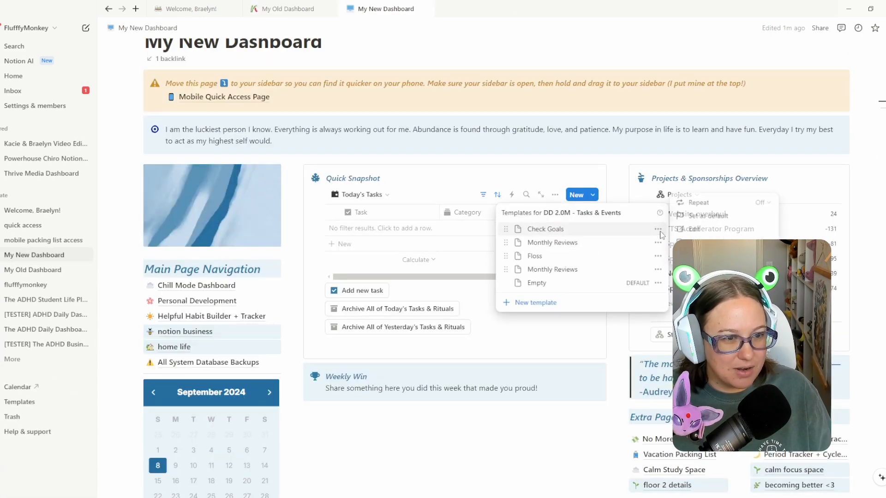
{"action": "left_click", "coordinate": [719, 202]}
{"action": "left_click", "coordinate": [712, 218]}
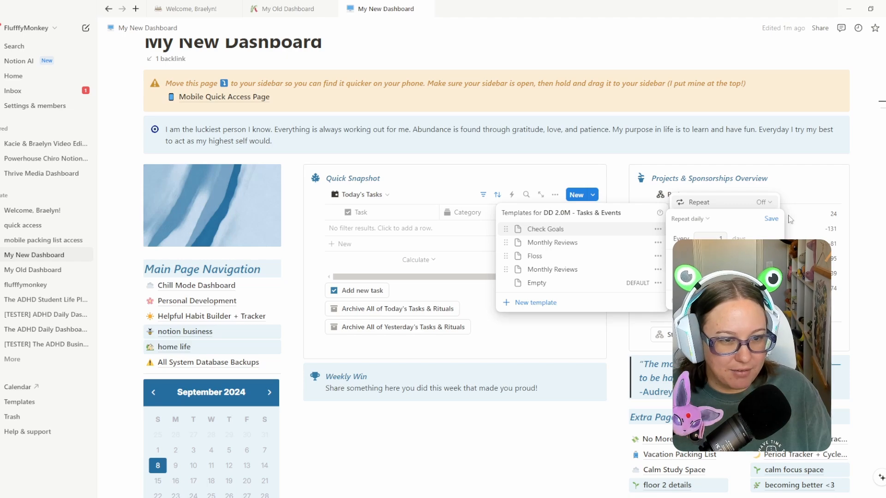
{"action": "left_click", "coordinate": [771, 220]}
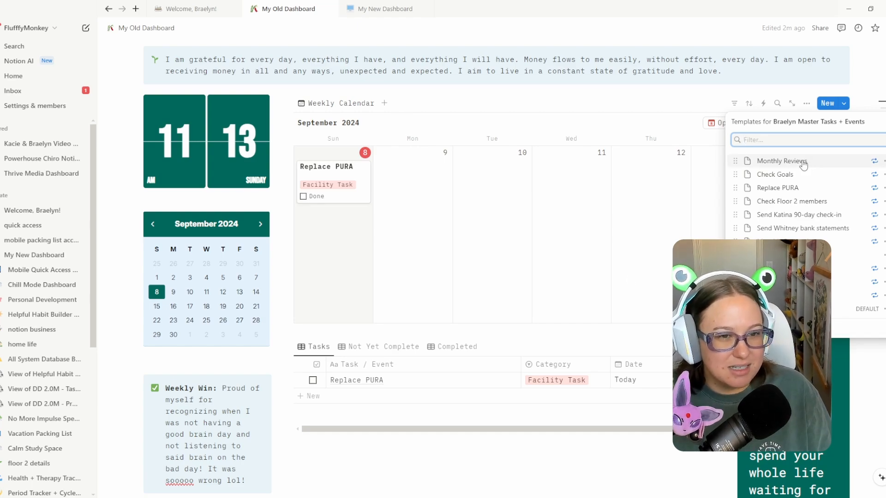
Step: Copy the full contents of the discord community things page from the old dashboard's Forget Me Nots gallery
{"action": "left_click", "coordinate": [859, 84]}
{"action": "scroll", "coordinate": [608, 307], "scroll_direction": "down", "scroll_amount": 3}
{"action": "scroll", "coordinate": [645, 303], "scroll_direction": "down", "scroll_amount": 7}
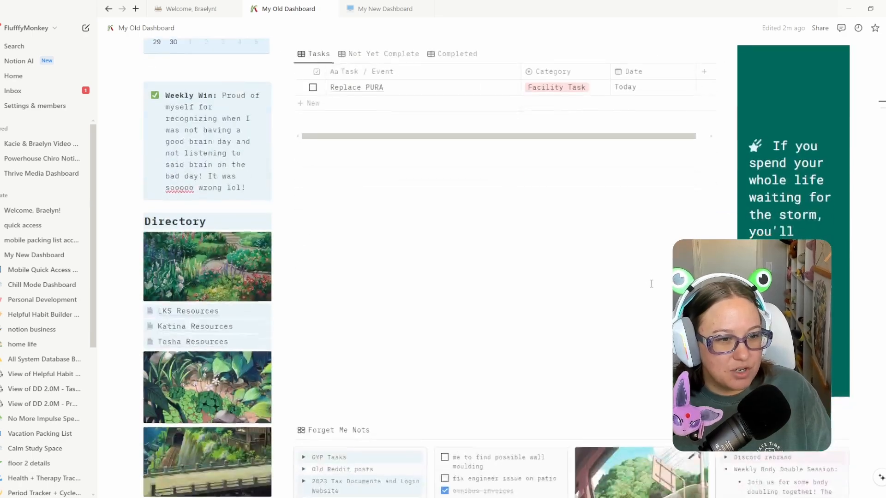
{"action": "scroll", "coordinate": [419, 317], "scroll_direction": "down", "scroll_amount": 1}
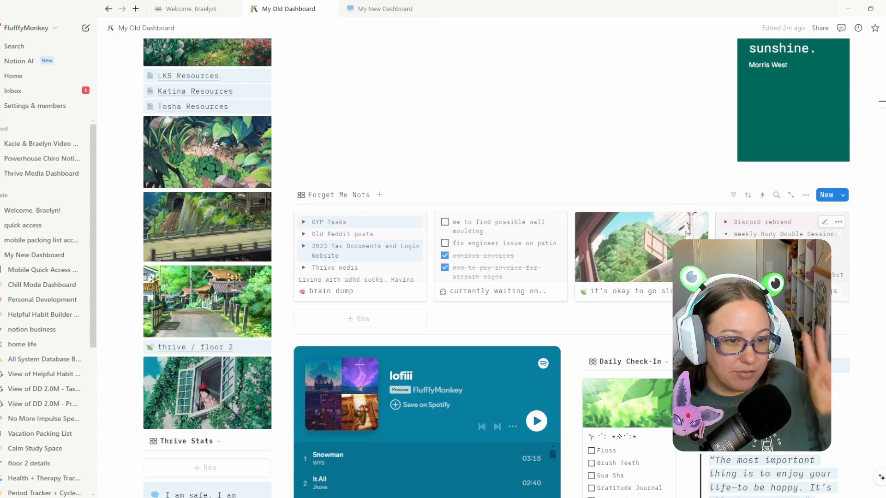
{"action": "left_click", "coordinate": [386, 9]}
{"action": "scroll", "coordinate": [800, 233], "scroll_direction": "down", "scroll_amount": 13}
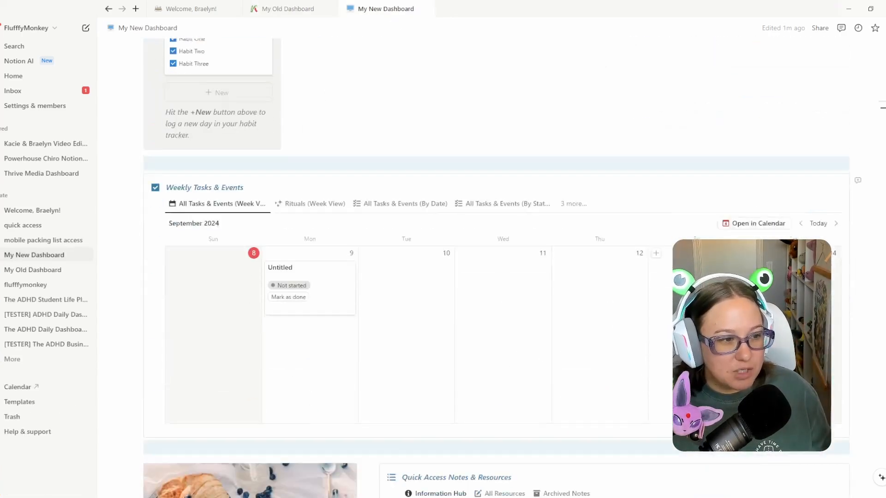
{"action": "left_click", "coordinate": [290, 10]}
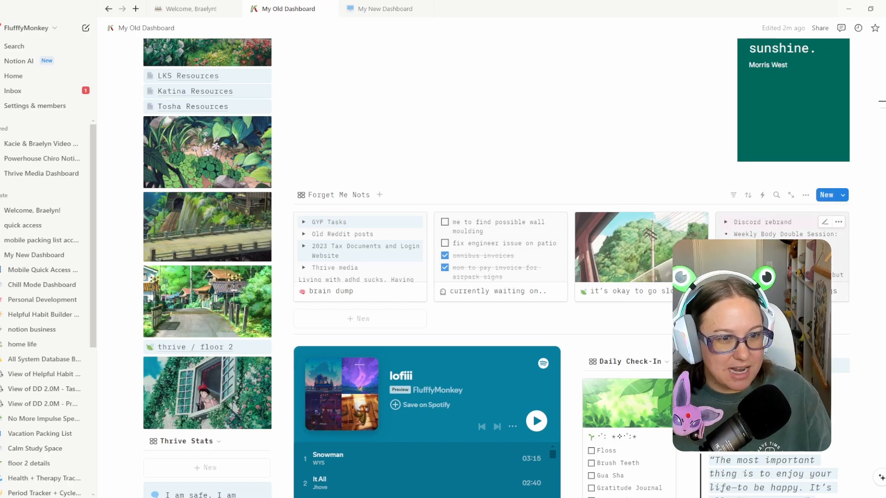
{"action": "left_click", "coordinate": [771, 272]}
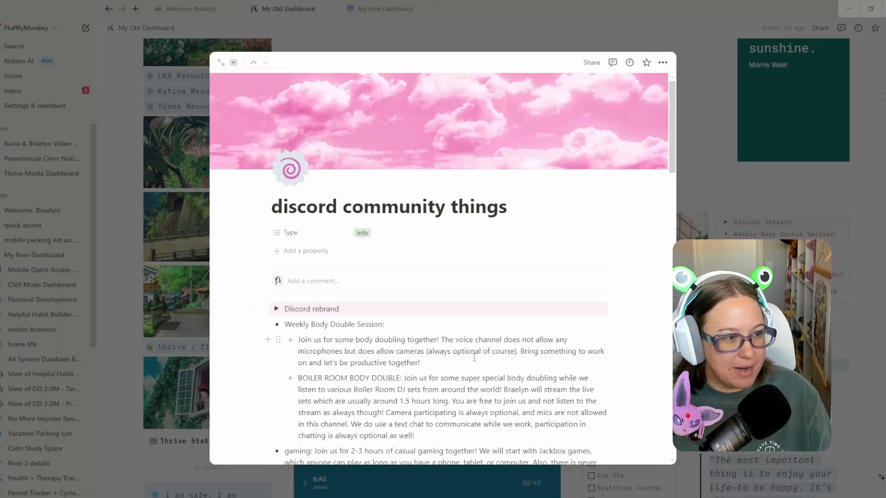
{"action": "scroll", "coordinate": [371, 313], "scroll_direction": "down", "scroll_amount": 20}
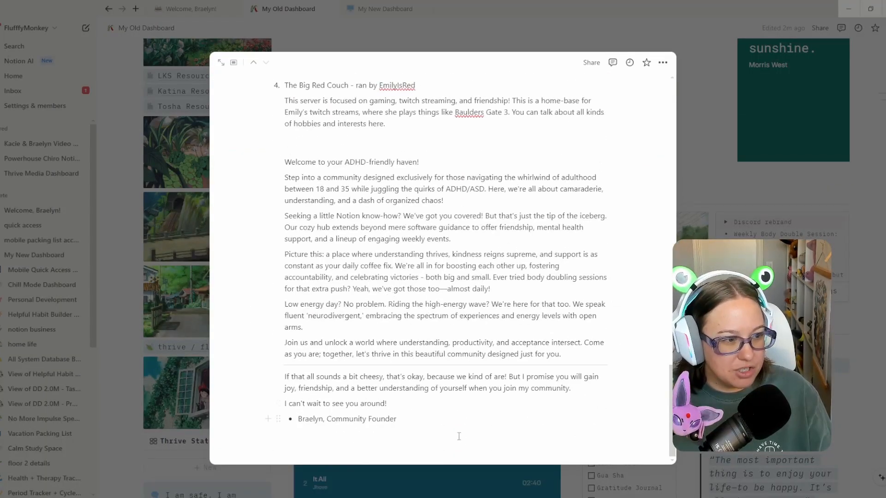
{"action": "left_click_drag", "start_coordinate": [459, 436], "coordinate": [343, 295]}
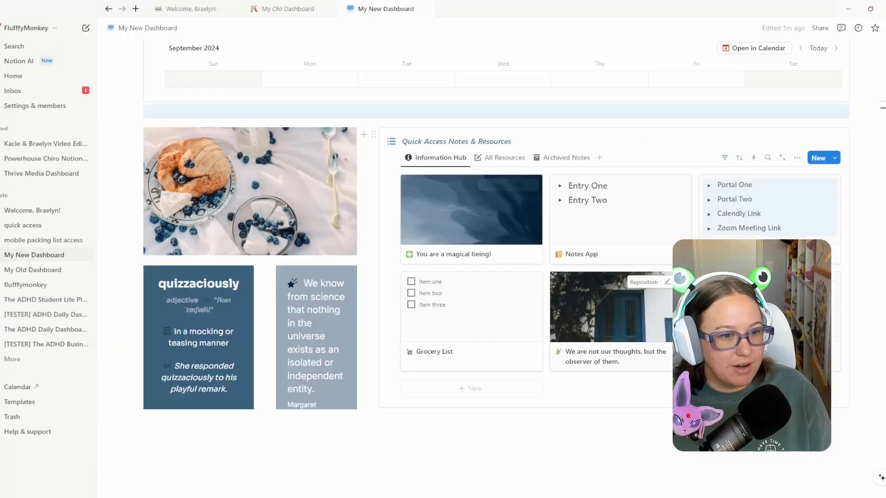
Step: Create a new note in the Information Hub view of the new dashboard's Quick Access Notes & Resources and paste the copied Discord content into it
{"action": "left_click", "coordinate": [433, 393]}
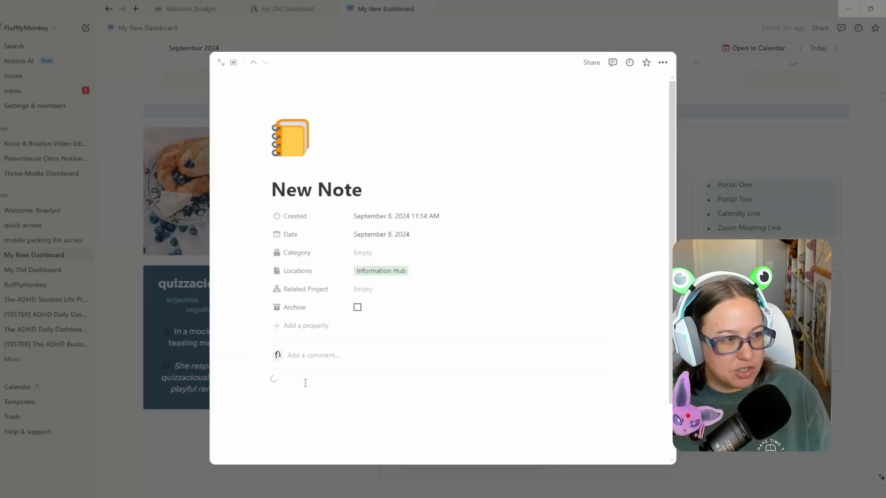
{"action": "left_click_drag", "start_coordinate": [304, 444], "coordinate": [279, 358]}
{"action": "key", "text": "BackSpace"}
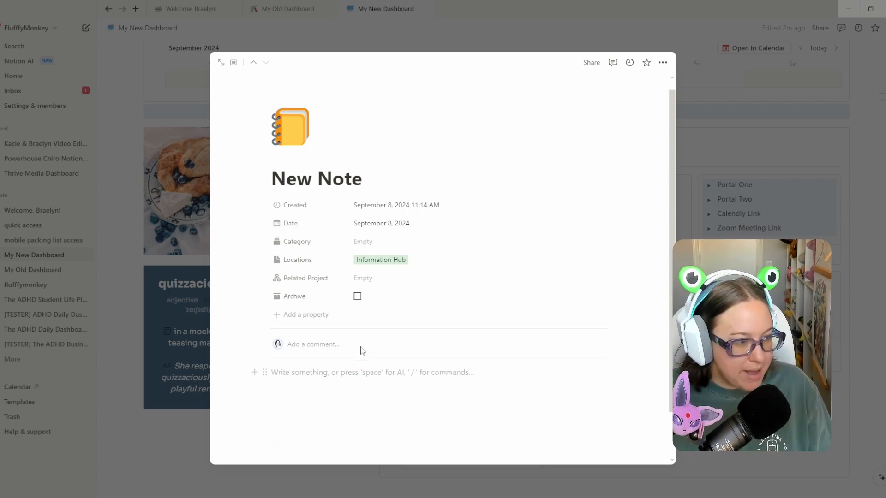
{"action": "key", "text": "ctrl+v"}
Step: Title the new note Discord Things and close it
{"action": "triple_click", "coordinate": [329, 172]}
{"action": "type", "text": "Discord "}
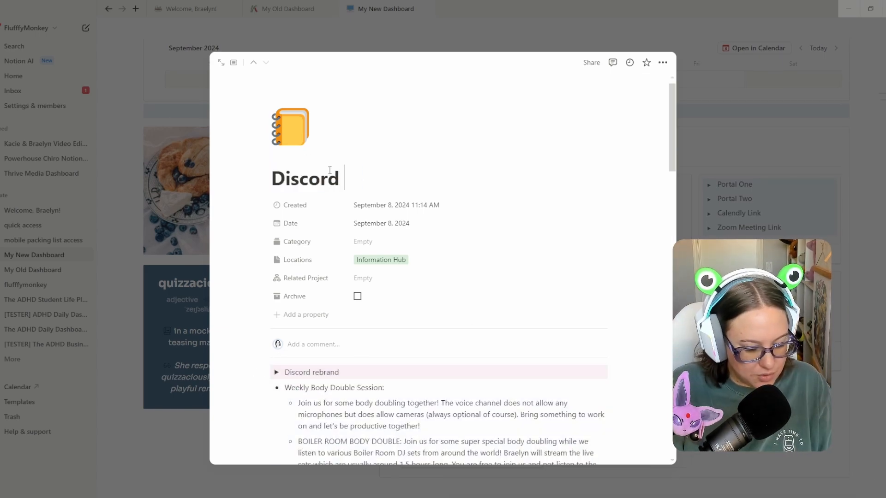
{"action": "type", "text": "Things"}
{"action": "left_click", "coordinate": [255, 18]}
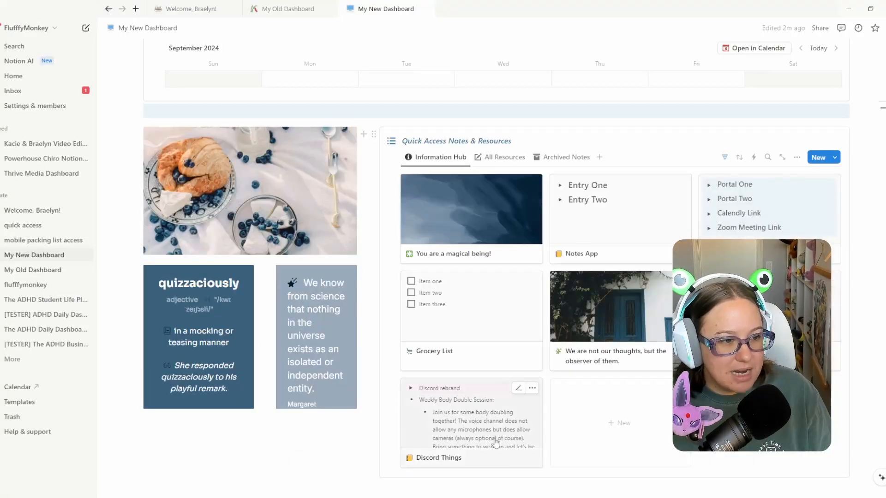
Step: Compare the old dashboard's Forget Me Nots and lower sections with the new dashboard's Quick Access Notes & Resources
{"action": "left_click", "coordinate": [276, 8]}
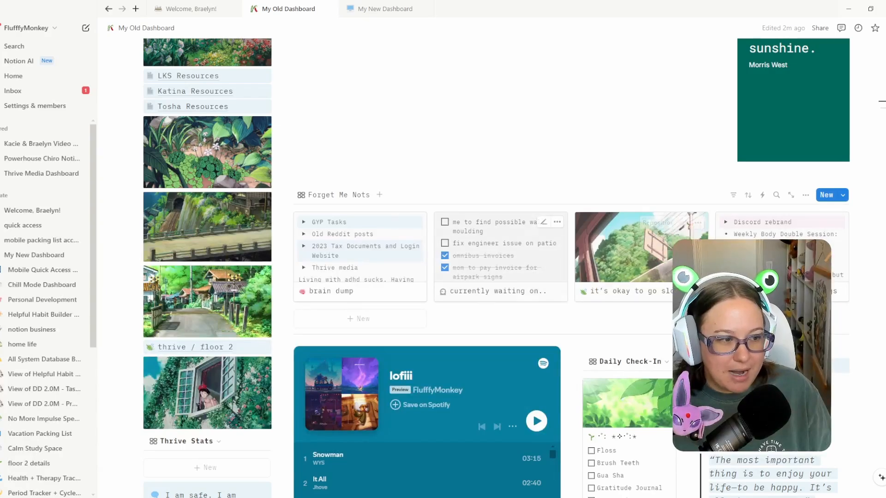
{"action": "scroll", "coordinate": [496, 267], "scroll_direction": "down", "scroll_amount": 4}
{"action": "scroll", "coordinate": [495, 267], "scroll_direction": "up", "scroll_amount": 4}
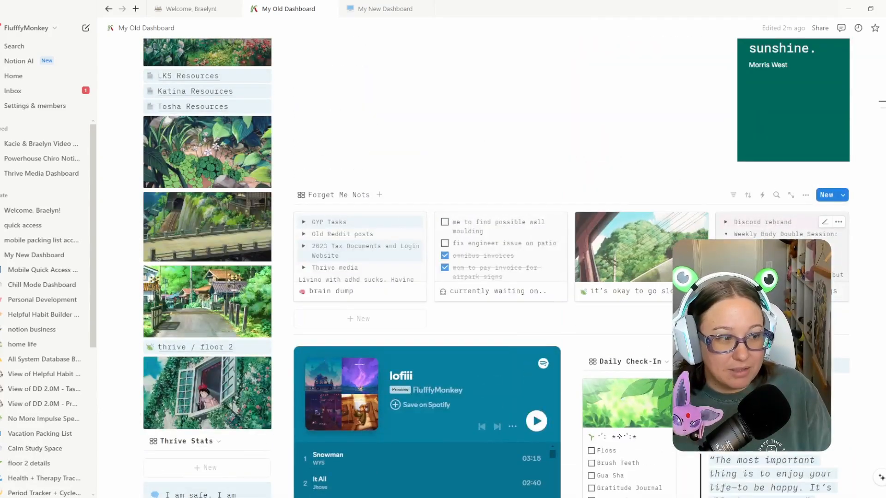
{"action": "scroll", "coordinate": [495, 267], "scroll_direction": "down", "scroll_amount": 4}
{"action": "left_click", "coordinate": [369, 9]}
{"action": "scroll", "coordinate": [649, 359], "scroll_direction": "down", "scroll_amount": 1}
{"action": "scroll", "coordinate": [649, 360], "scroll_direction": "up", "scroll_amount": 1}
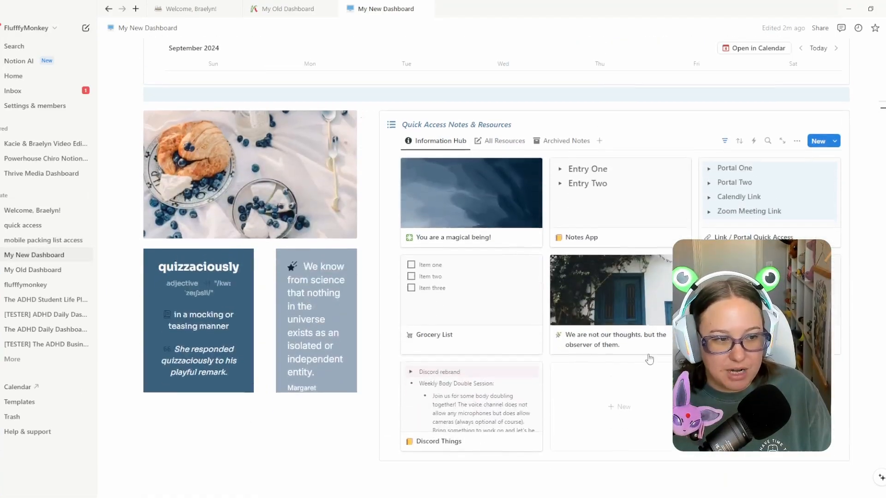
{"action": "left_click", "coordinate": [286, 9]}
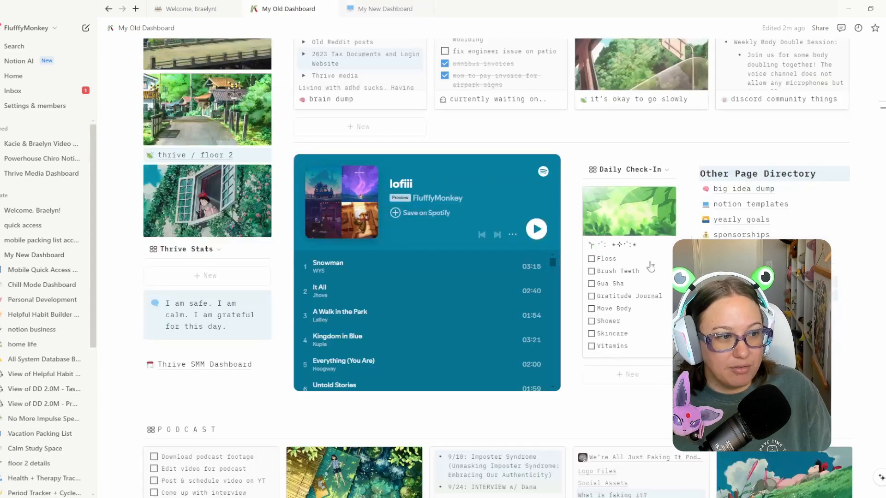
Step: Review the old dashboard from its Weekly Calendar and Directory down to Forget Me Nots for remaining content to migrate
{"action": "scroll", "coordinate": [495, 231], "scroll_direction": "down", "scroll_amount": 3}
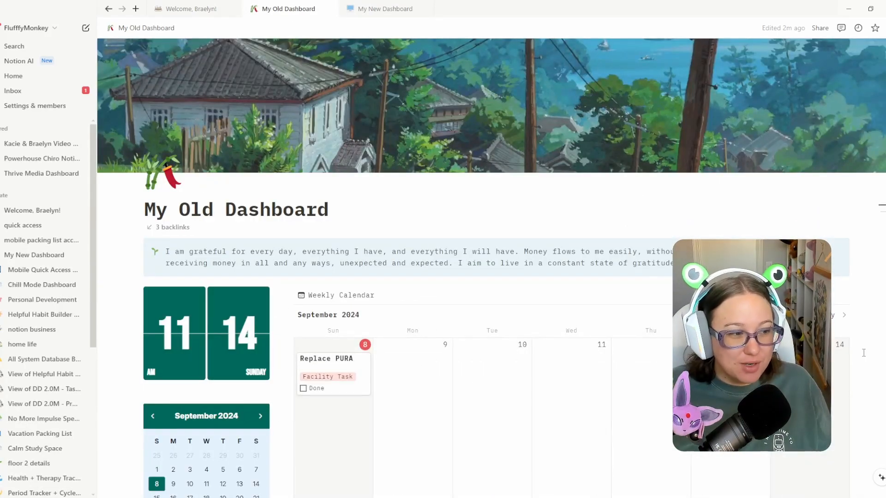
{"action": "scroll", "coordinate": [864, 353], "scroll_direction": "down", "scroll_amount": 3}
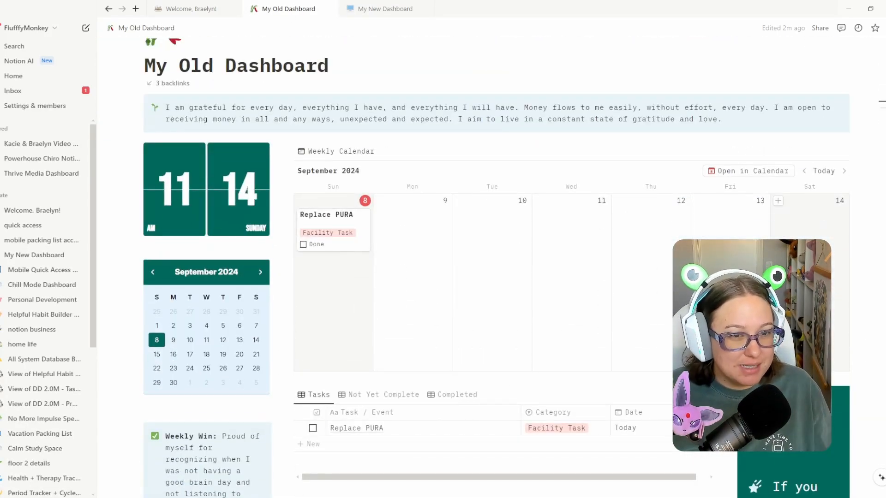
{"action": "left_click", "coordinate": [844, 152]}
{"action": "left_click", "coordinate": [632, 155]}
{"action": "scroll", "coordinate": [633, 160], "scroll_direction": "down", "scroll_amount": 3}
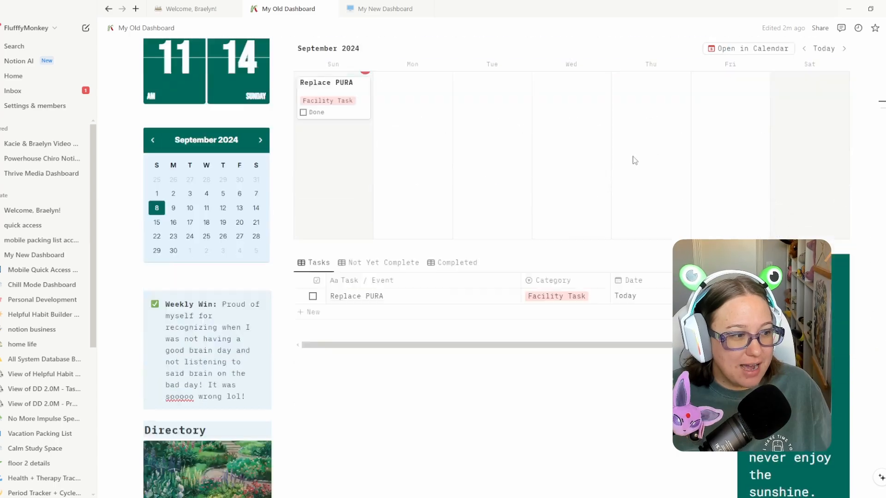
{"action": "scroll", "coordinate": [635, 160], "scroll_direction": "down", "scroll_amount": 8}
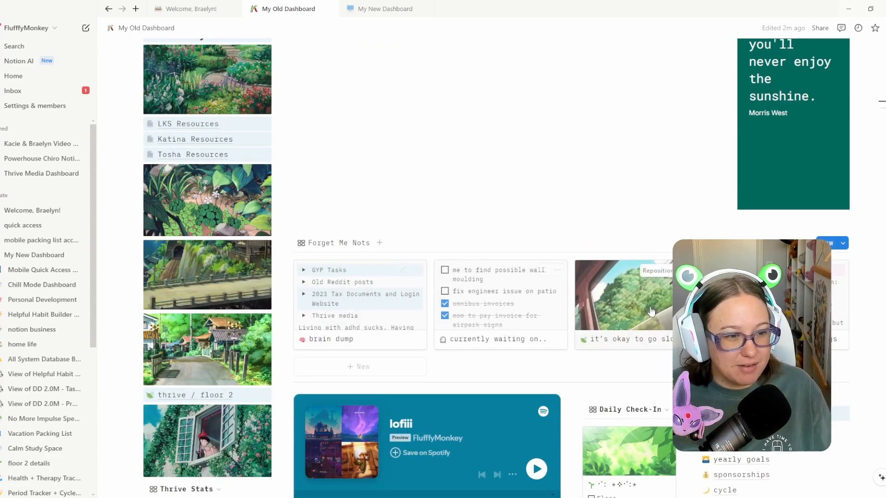
{"action": "scroll", "coordinate": [221, 258], "scroll_direction": "up", "scroll_amount": 6}
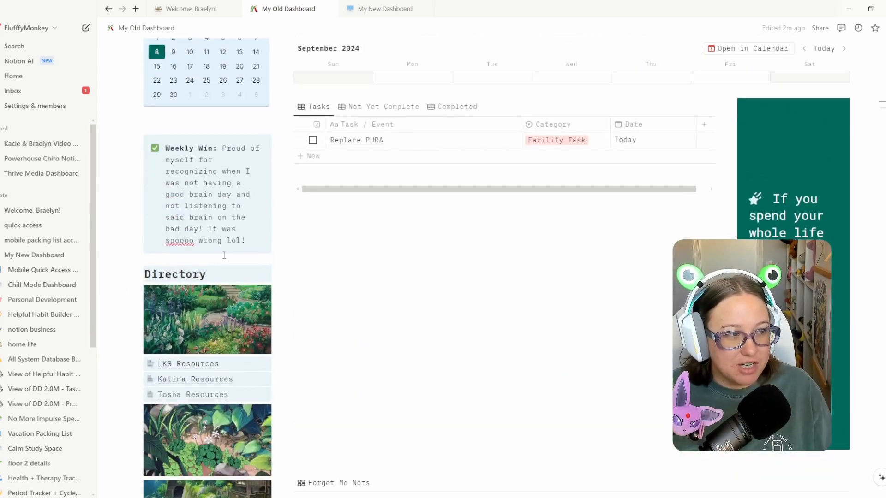
{"action": "scroll", "coordinate": [586, 336], "scroll_direction": "up", "scroll_amount": 7}
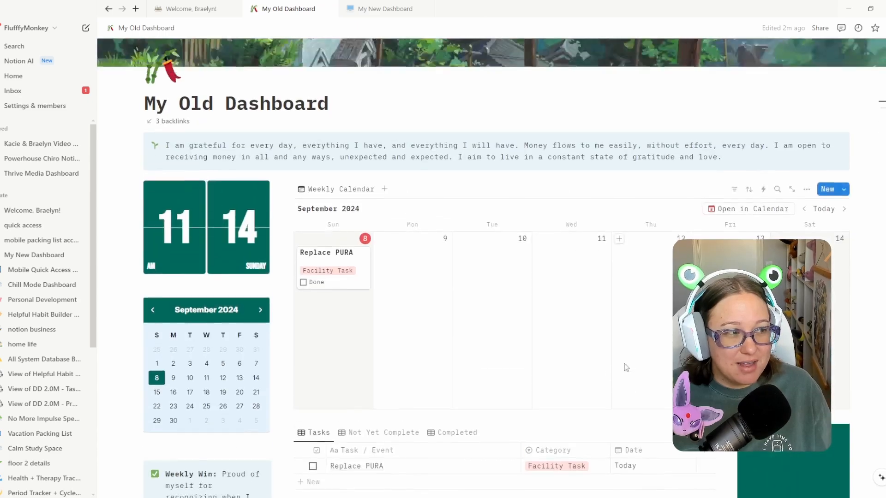
{"action": "scroll", "coordinate": [623, 362], "scroll_direction": "up", "scroll_amount": 3}
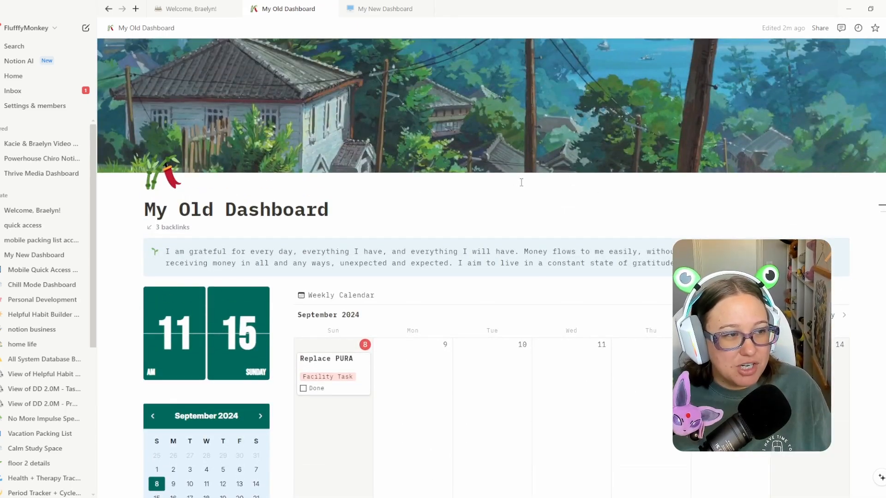
{"action": "scroll", "coordinate": [630, 206], "scroll_direction": "down", "scroll_amount": 4}
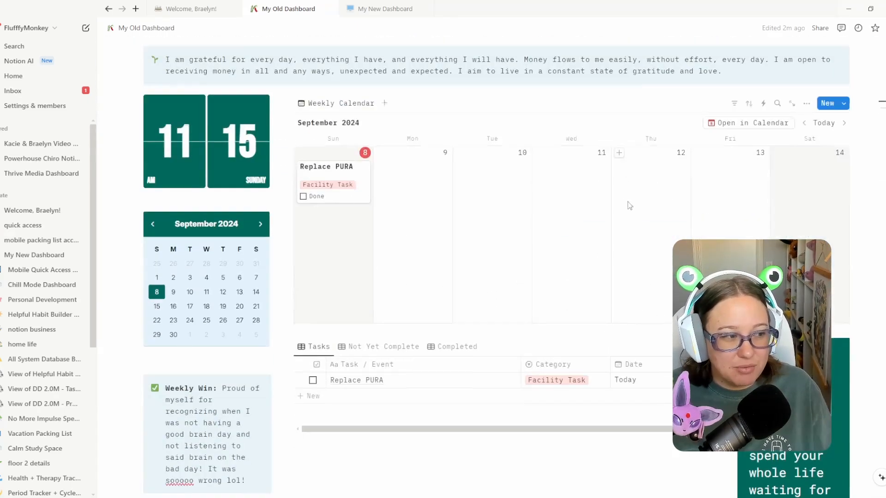
Step: Examine the new dashboard's habit tracker, navigation and Quick Snapshot against the old dashboard's calendar, tasks and Directory
{"action": "left_click", "coordinate": [385, 9]}
{"action": "scroll", "coordinate": [870, 361], "scroll_direction": "up", "scroll_amount": 20}
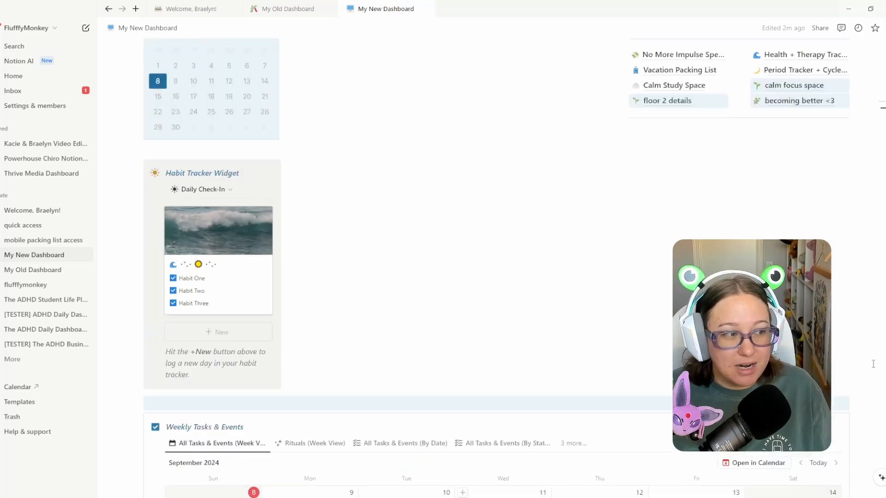
{"action": "scroll", "coordinate": [873, 364], "scroll_direction": "up", "scroll_amount": 3}
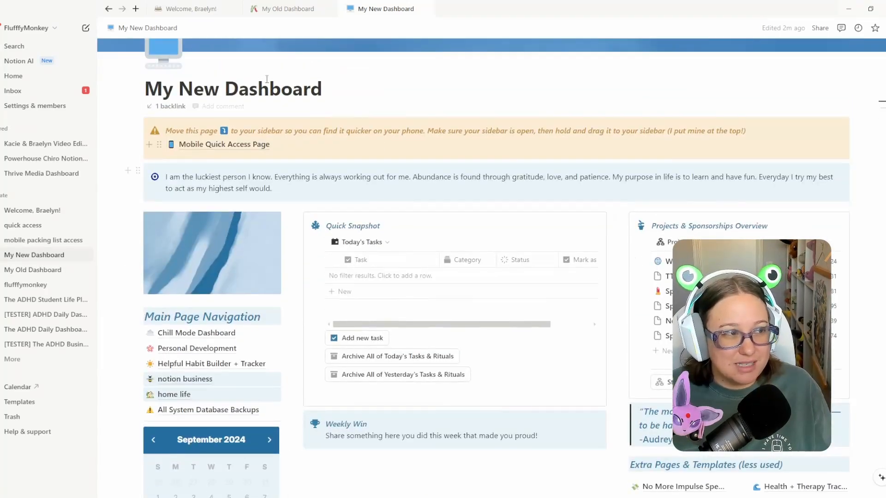
{"action": "left_click", "coordinate": [295, 9]}
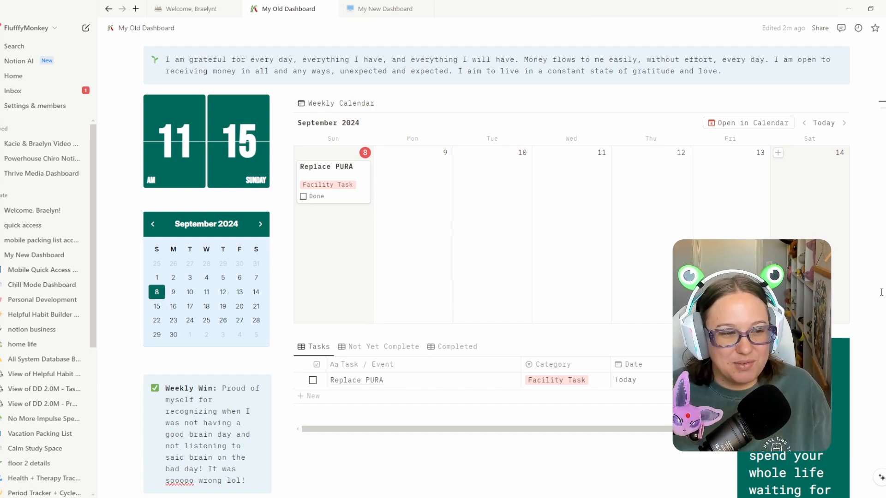
{"action": "scroll", "coordinate": [881, 292], "scroll_direction": "down", "scroll_amount": 4}
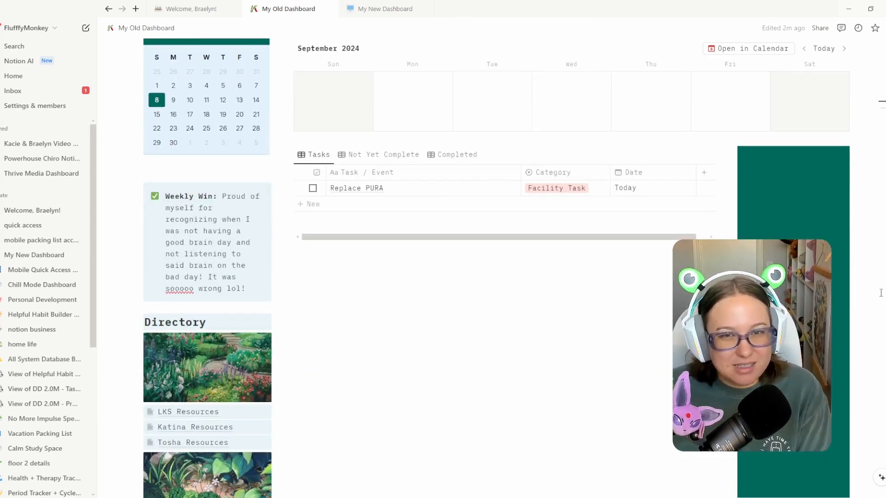
{"action": "scroll", "coordinate": [881, 292], "scroll_direction": "up", "scroll_amount": 3}
{"action": "scroll", "coordinate": [878, 293], "scroll_direction": "up", "scroll_amount": 3}
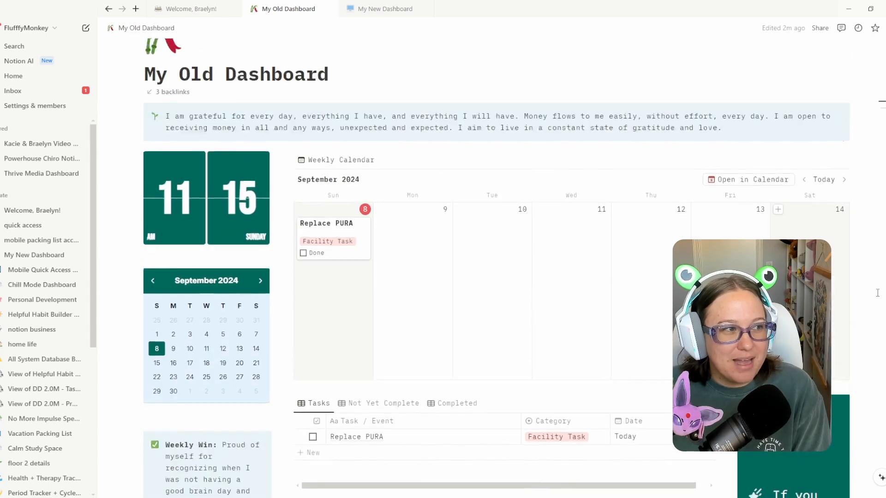